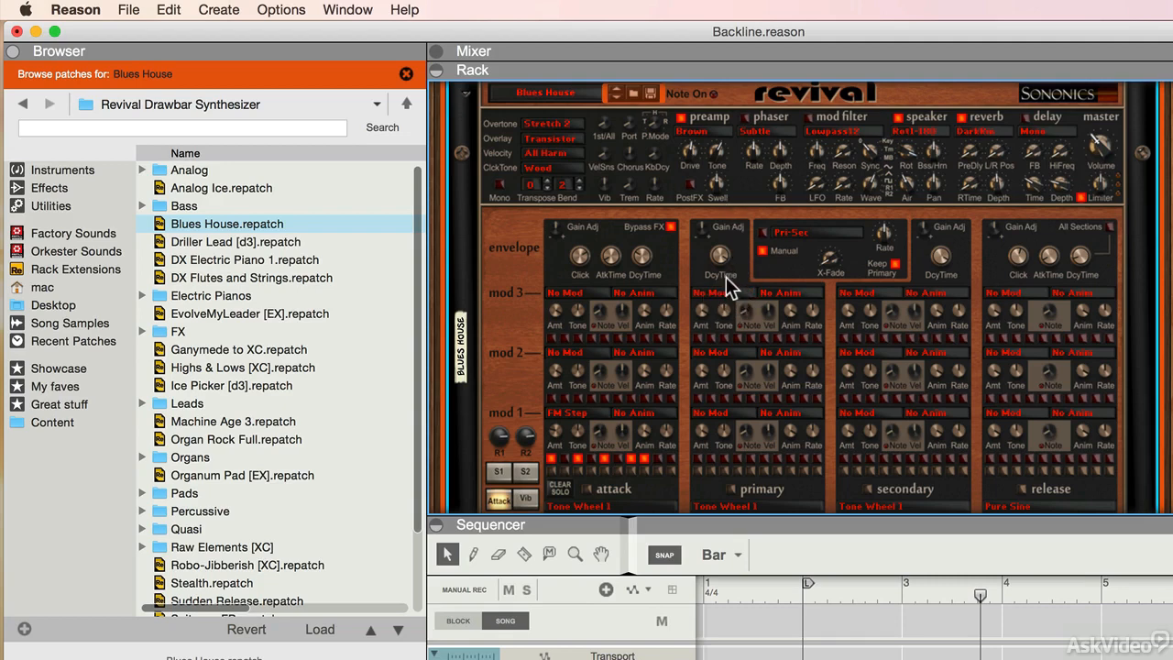
Examine the Blues House patch's modulation rows, performance switches, the primary section's waveform list and the drawbars.
{"action": "scroll", "coordinate": [725, 277], "scroll_direction": "up", "scroll_amount": 3}
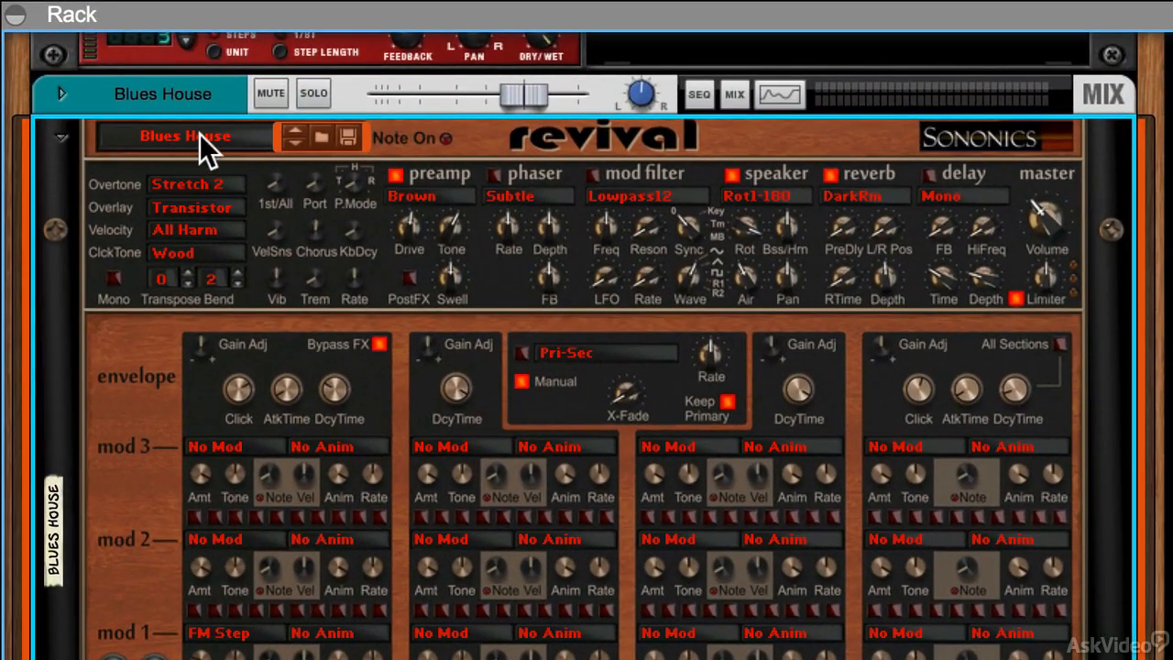
{"action": "left_click", "coordinate": [200, 135]}
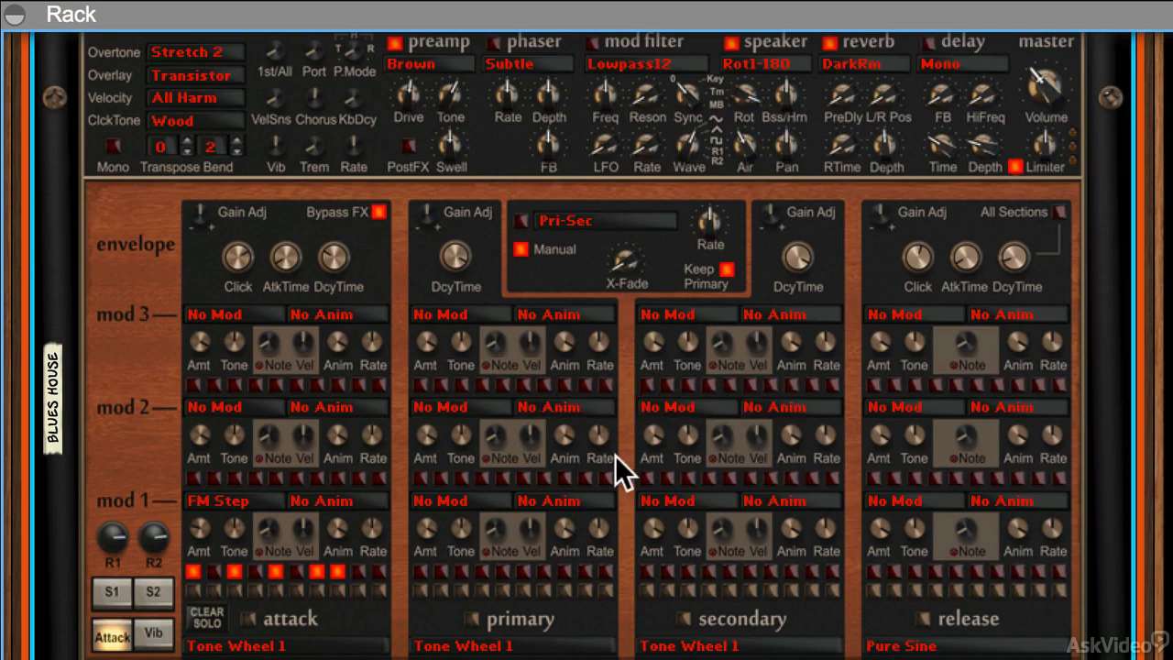
{"action": "scroll", "coordinate": [615, 456], "scroll_direction": "down", "scroll_amount": 2}
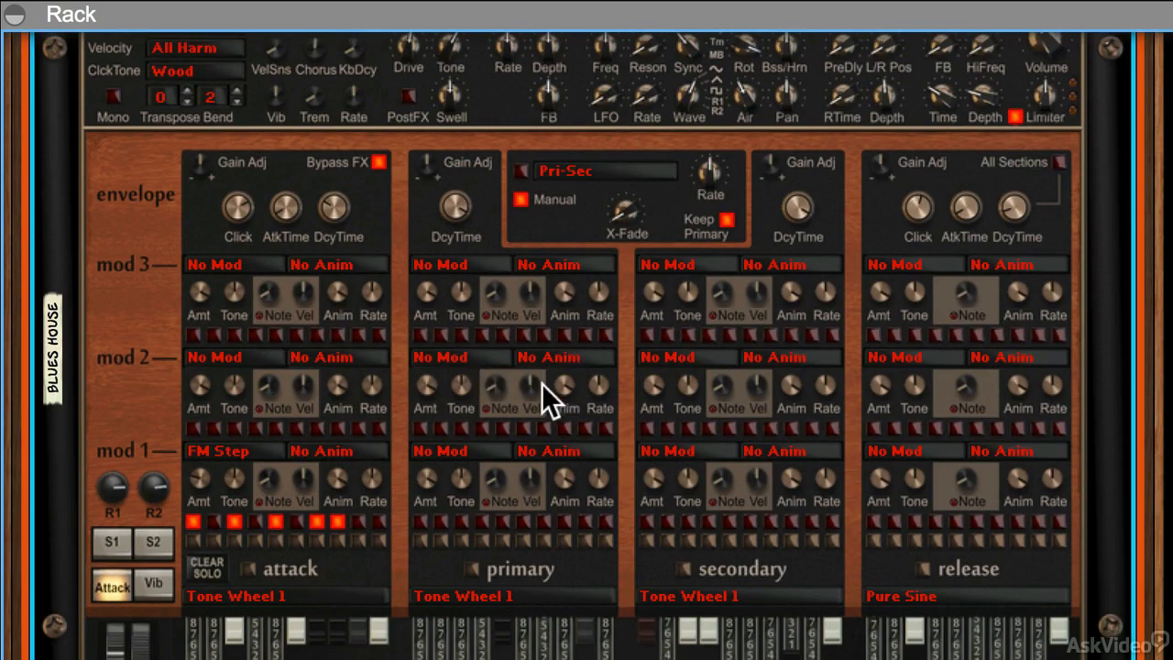
{"action": "scroll", "coordinate": [238, 480], "scroll_direction": "down", "scroll_amount": 4}
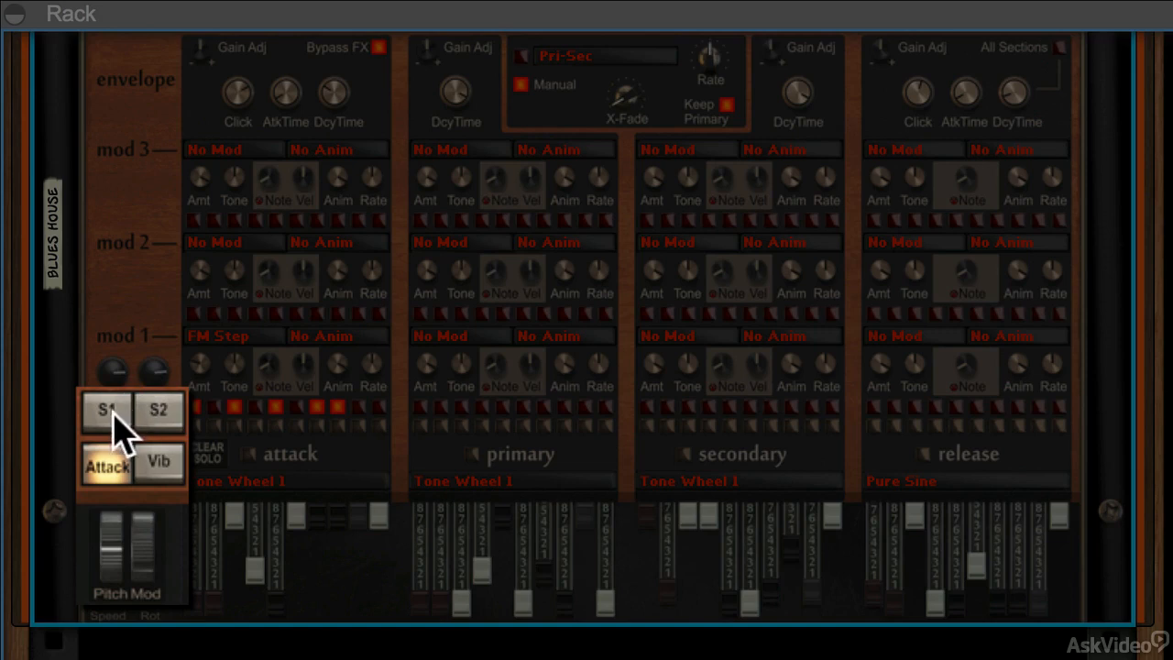
{"action": "left_click", "coordinate": [108, 467]}
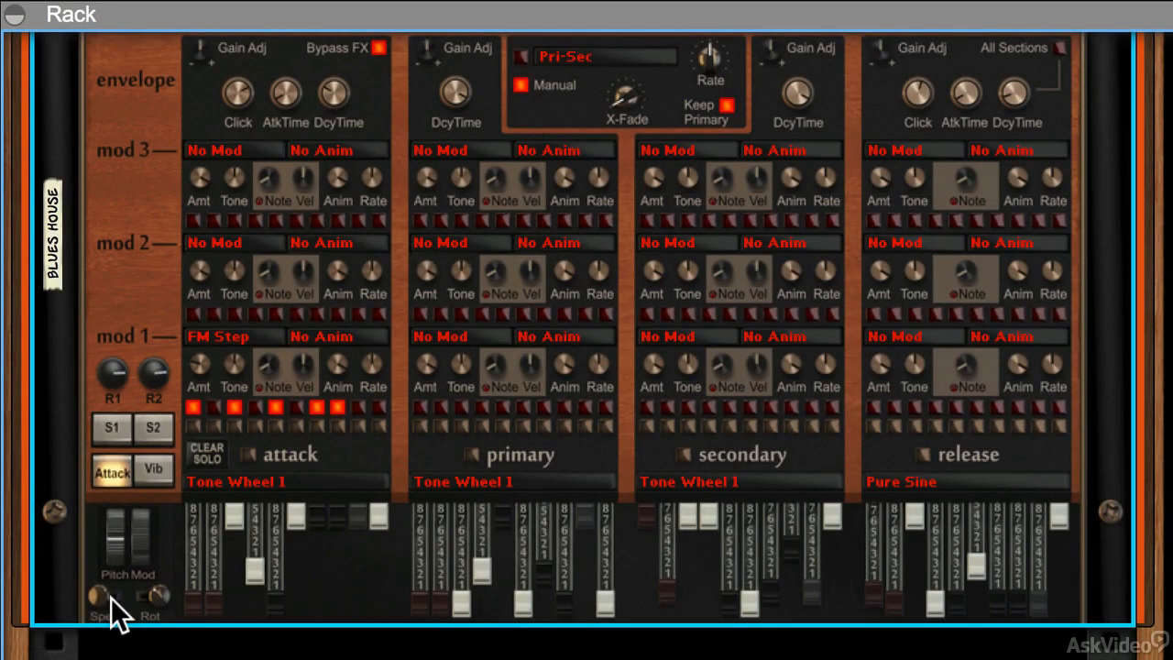
{"action": "scroll", "coordinate": [111, 598], "scroll_direction": "down", "scroll_amount": 1}
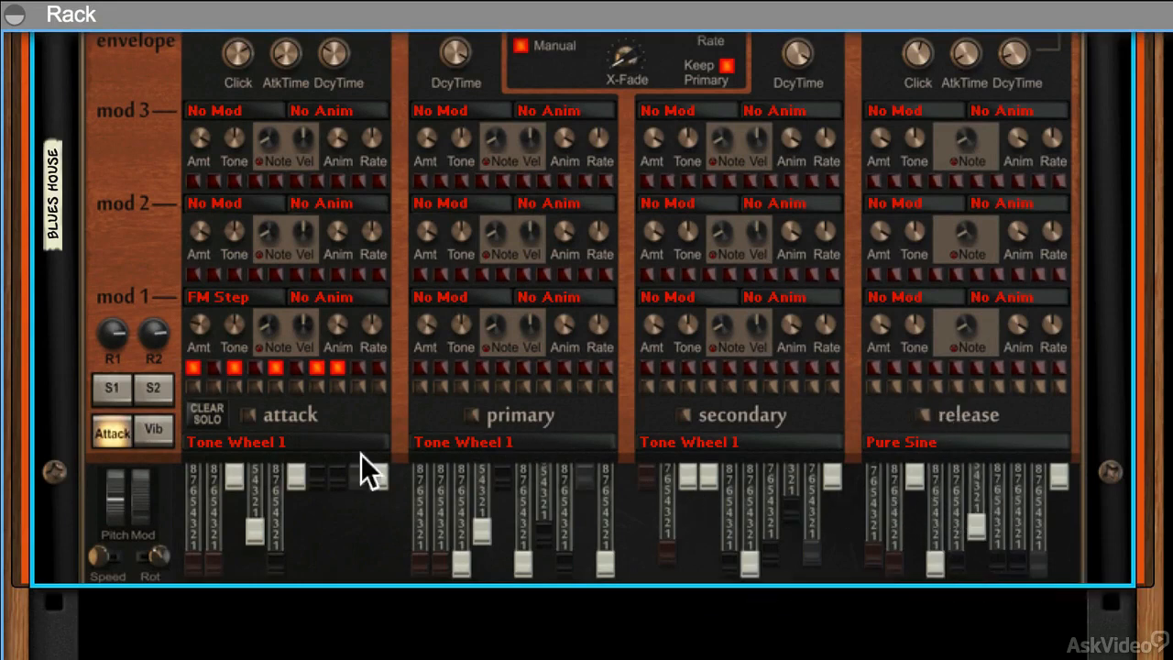
{"action": "left_click", "coordinate": [502, 440]}
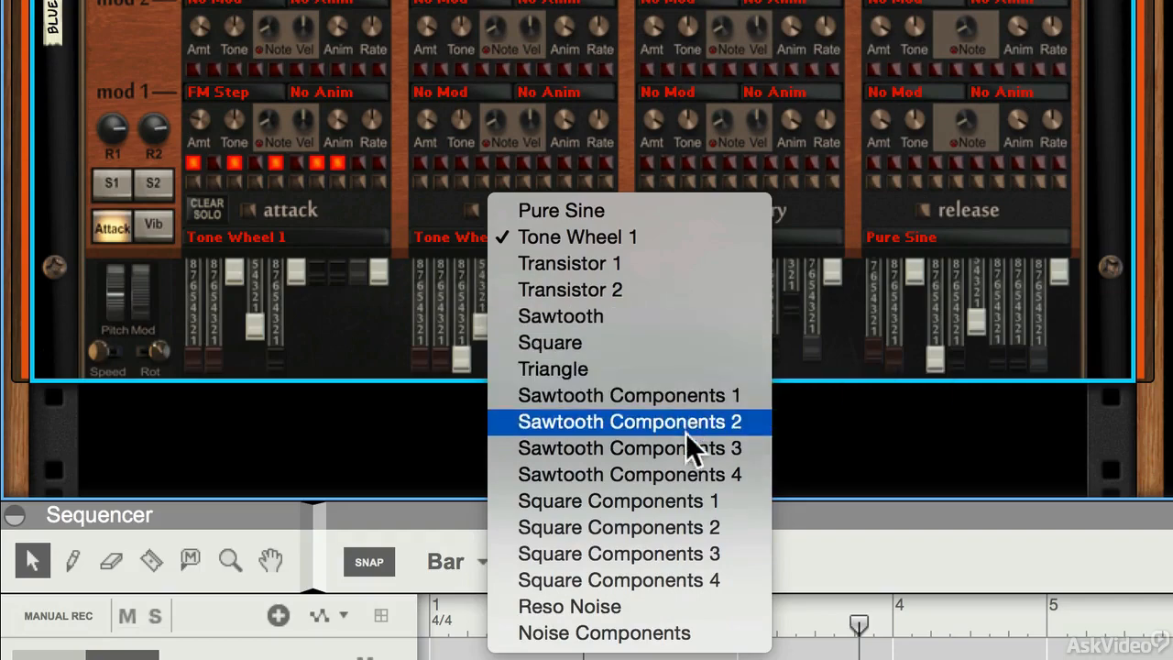
{"action": "left_click", "coordinate": [304, 456]}
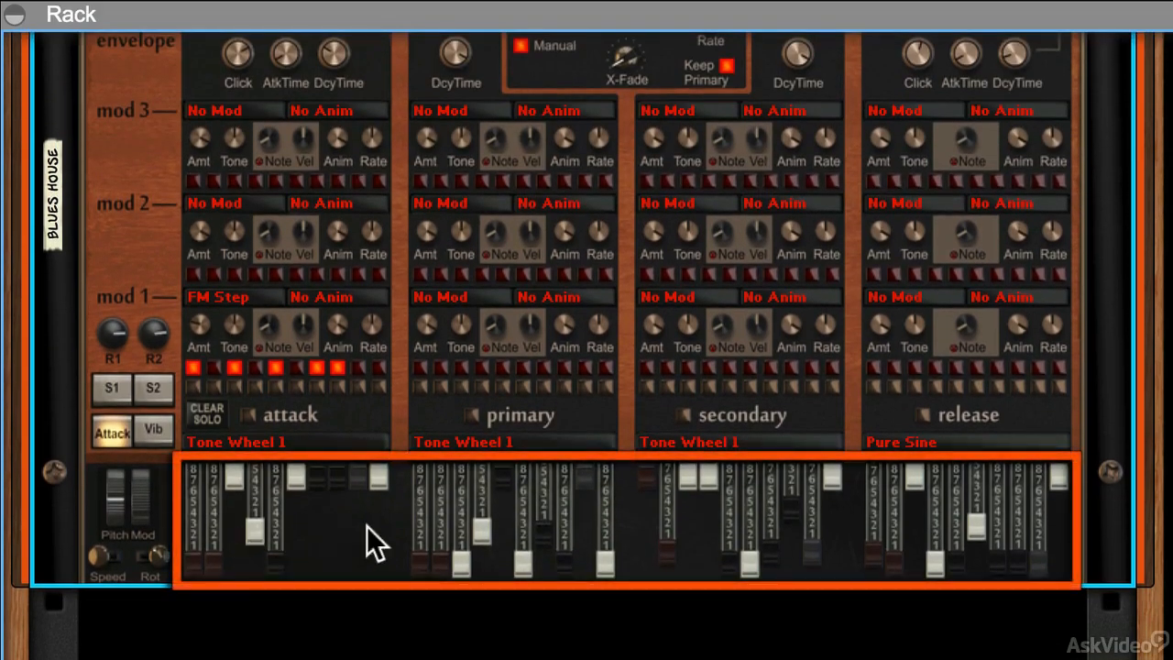
{"action": "mouse_move", "coordinate": [764, 524]}
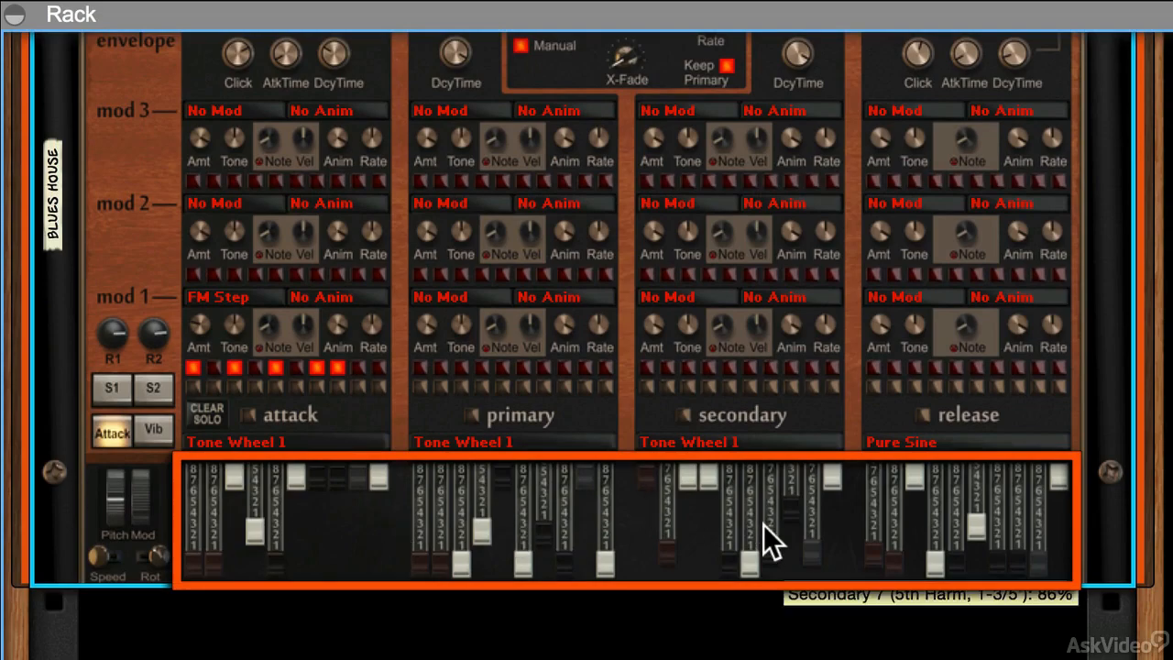
{"action": "scroll", "coordinate": [764, 525], "scroll_direction": "up", "scroll_amount": 5}
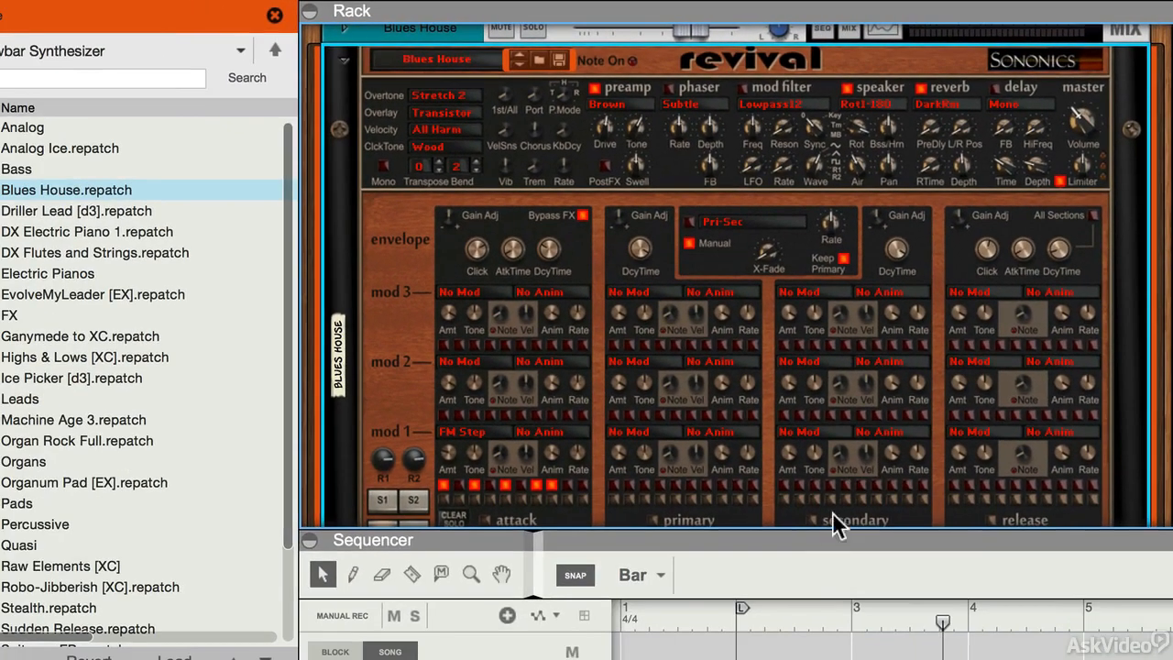
Enlarge the rack area, pull out the Release 3 drawbar and set the Secondary 3 drawbar to 94%.
{"action": "left_click_drag", "start_coordinate": [821, 531], "coordinate": [821, 659]}
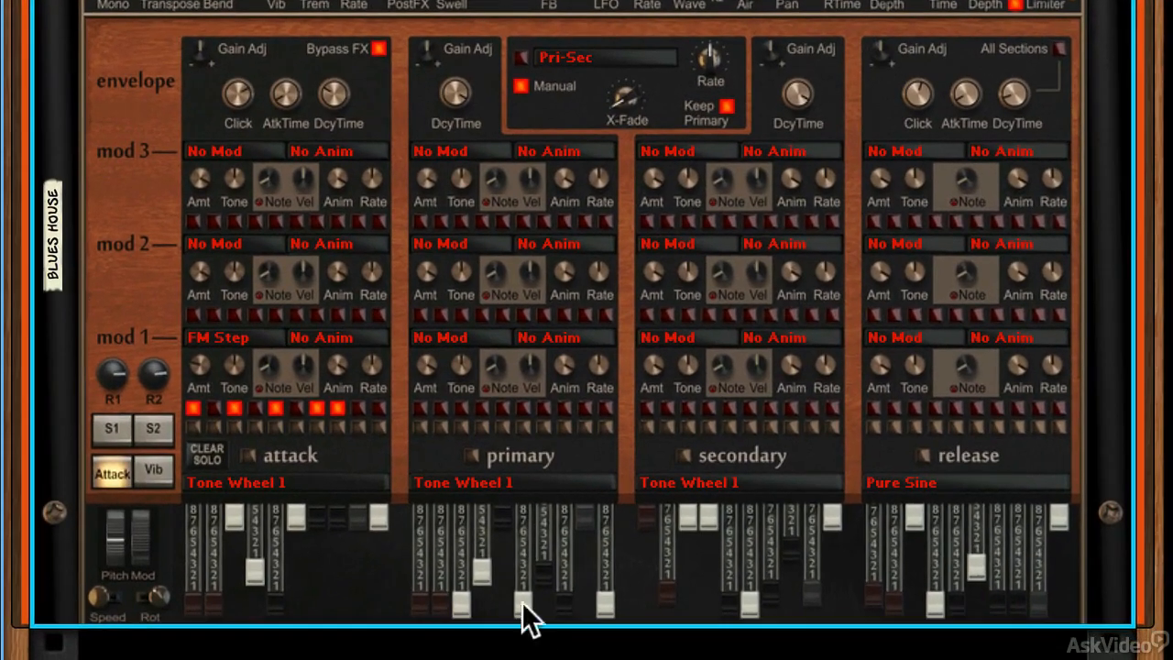
{"action": "mouse_move", "coordinate": [503, 591]}
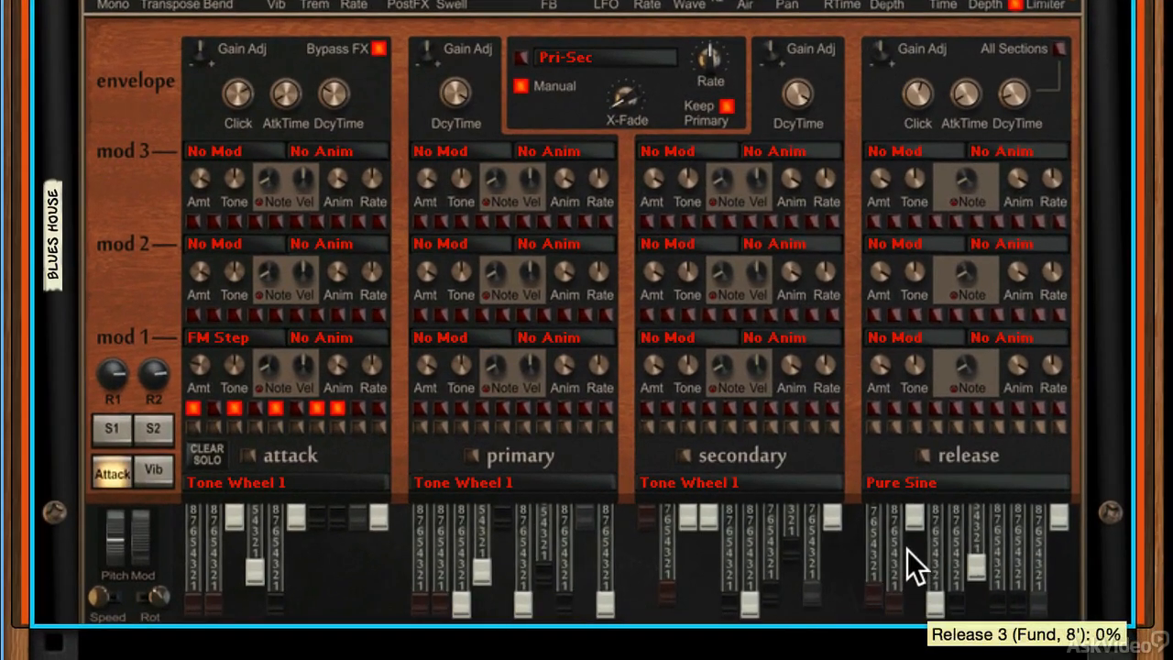
{"action": "mouse_move", "coordinate": [909, 558]}
{"action": "left_mouse_down"}
{"action": "mouse_move", "coordinate": [921, 581]}
{"action": "mouse_move", "coordinate": [913, 599]}
{"action": "left_mouse_up"}
{"action": "left_click_drag", "start_coordinate": [693, 583], "coordinate": [739, 593]}
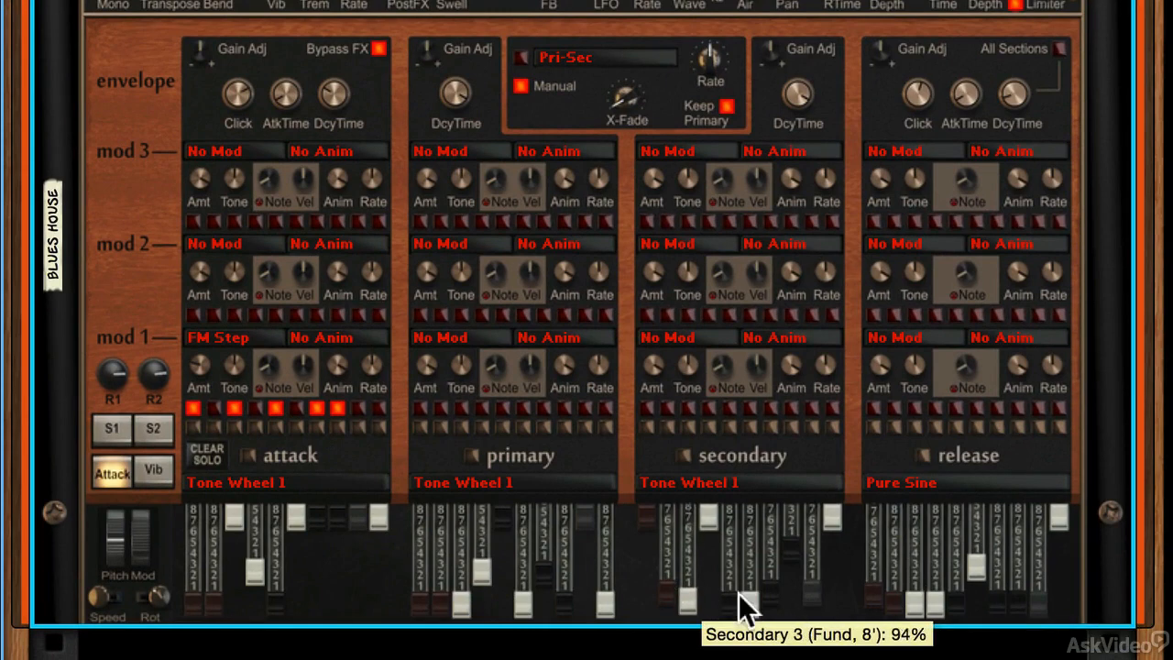
Shorten the Primary 1, 2, 3 and 8 drawbars, with Primary 3 at 0%, and push in the Attack 2 drawbar.
{"action": "left_click_drag", "start_coordinate": [566, 594], "coordinate": [551, 545]}
{"action": "left_click_drag", "start_coordinate": [465, 600], "coordinate": [541, 515]}
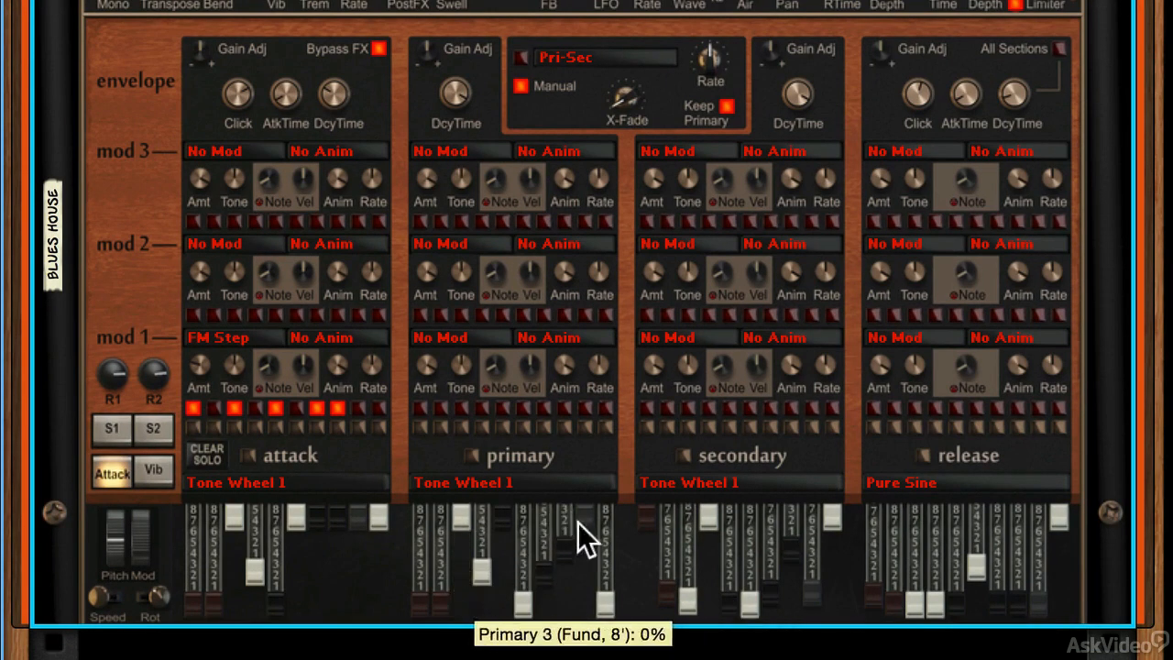
{"action": "left_click_drag", "start_coordinate": [420, 588], "coordinate": [437, 539]}
{"action": "left_click_drag", "start_coordinate": [436, 583], "coordinate": [441, 516]}
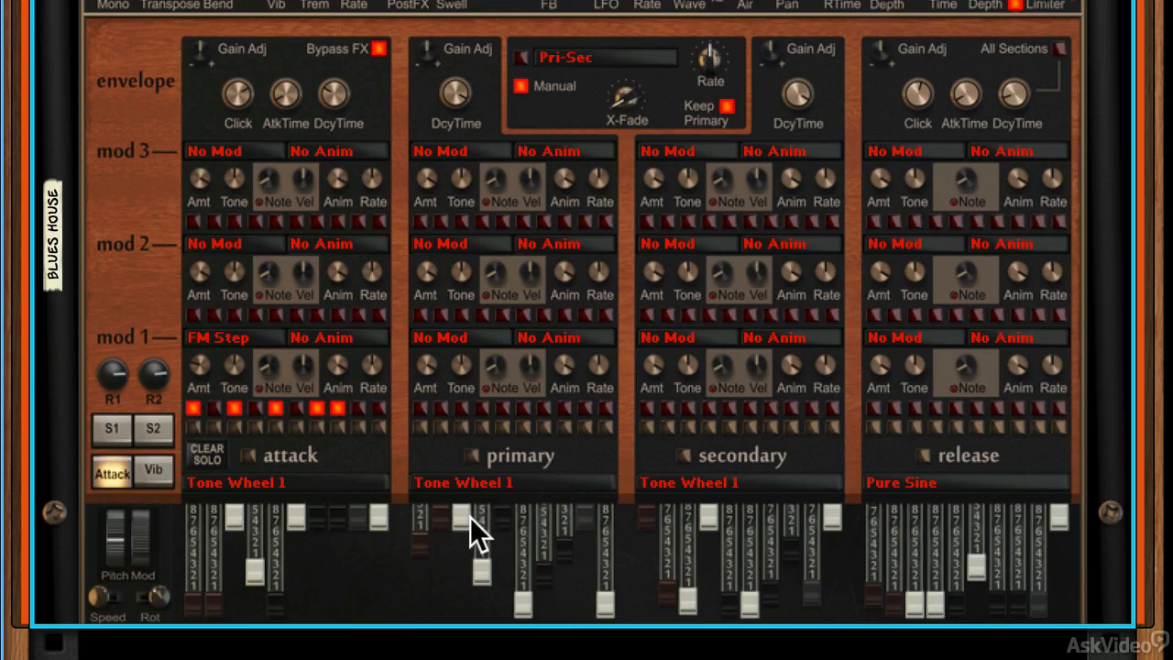
{"action": "mouse_move", "coordinate": [471, 518]}
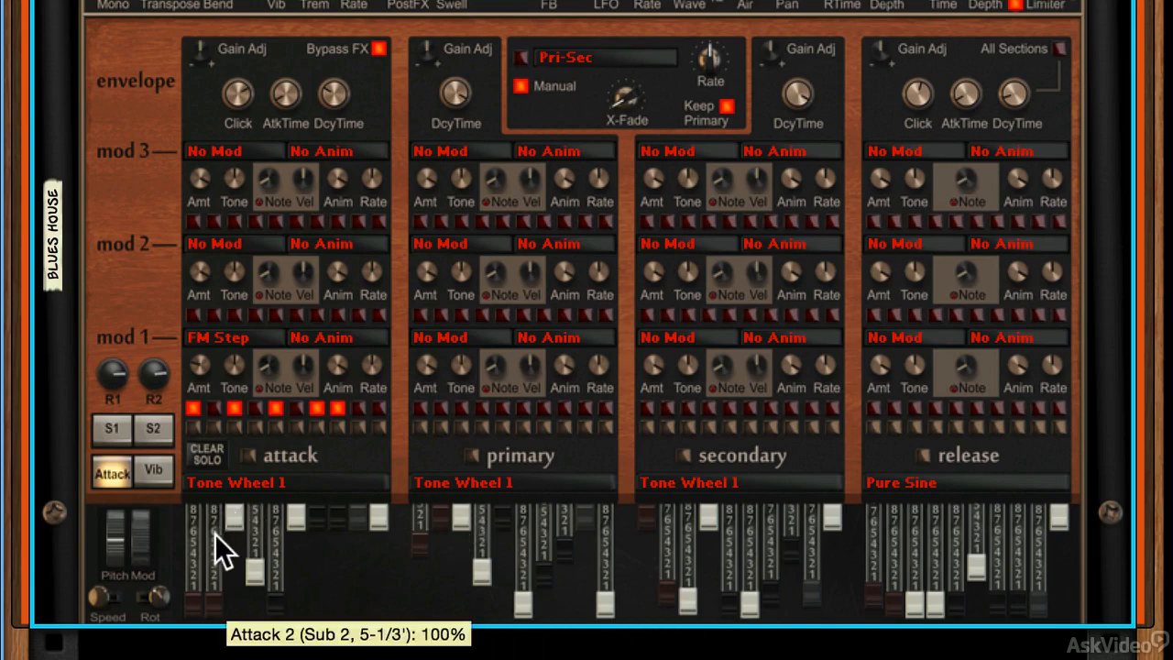
{"action": "left_click_drag", "start_coordinate": [214, 533], "coordinate": [207, 511]}
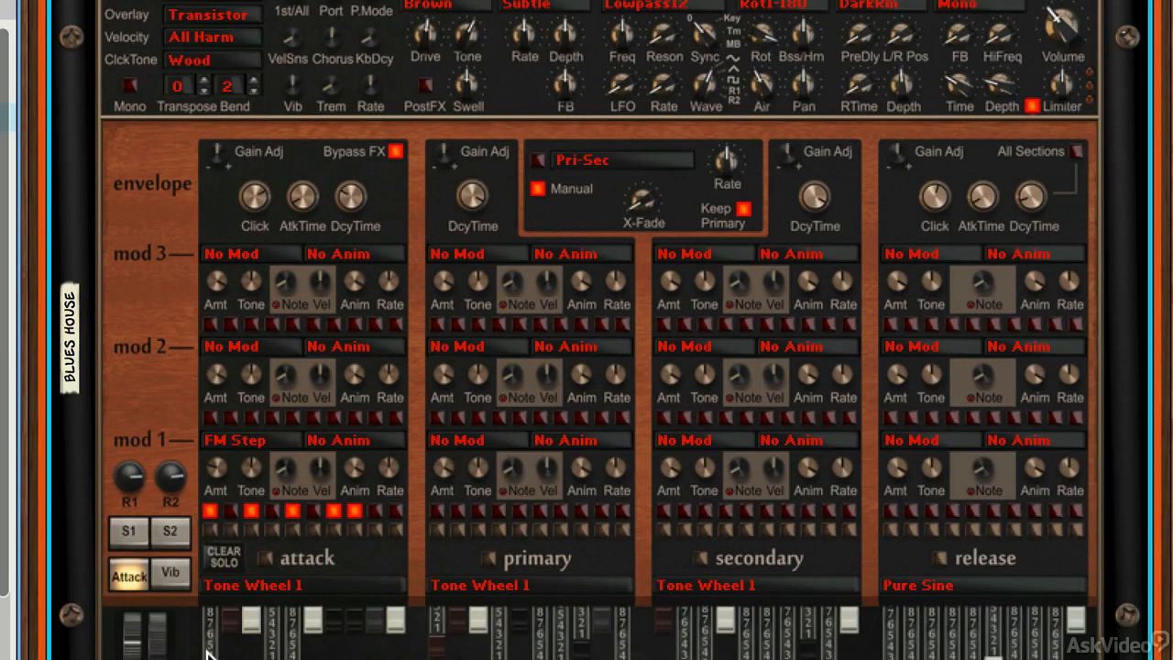
Audition other waveforms for the primary section, including Transistor 1 and Sawtooth Components 1.
{"action": "left_click", "coordinate": [494, 585]}
{"action": "left_click", "coordinate": [566, 614]}
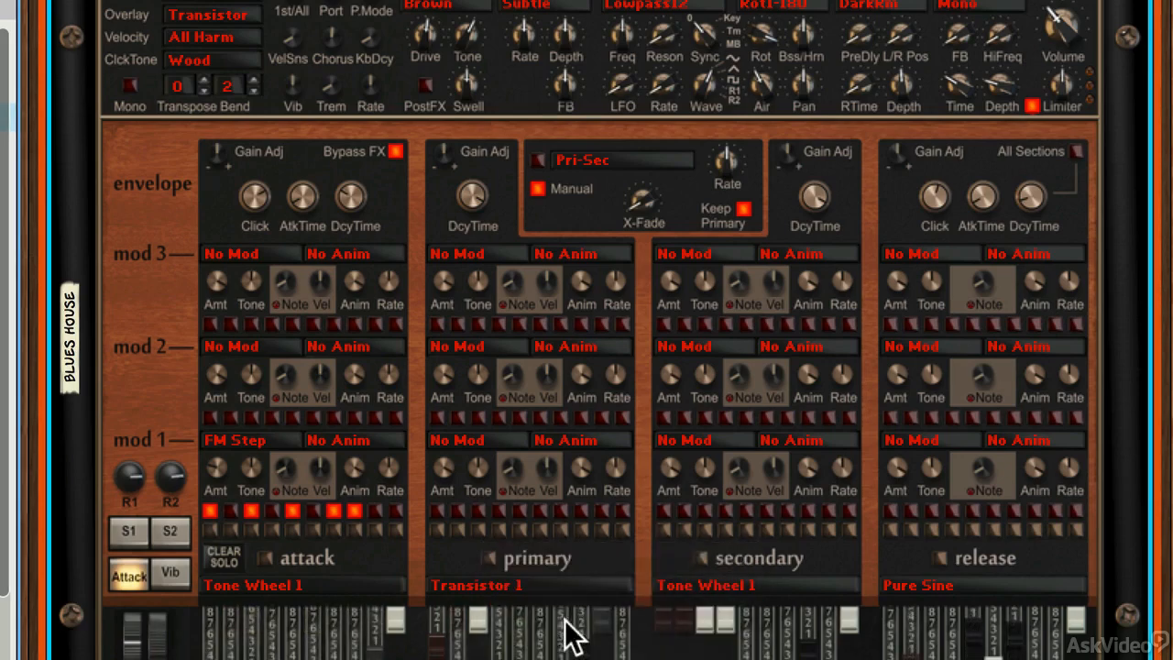
{"action": "left_click", "coordinate": [514, 583]}
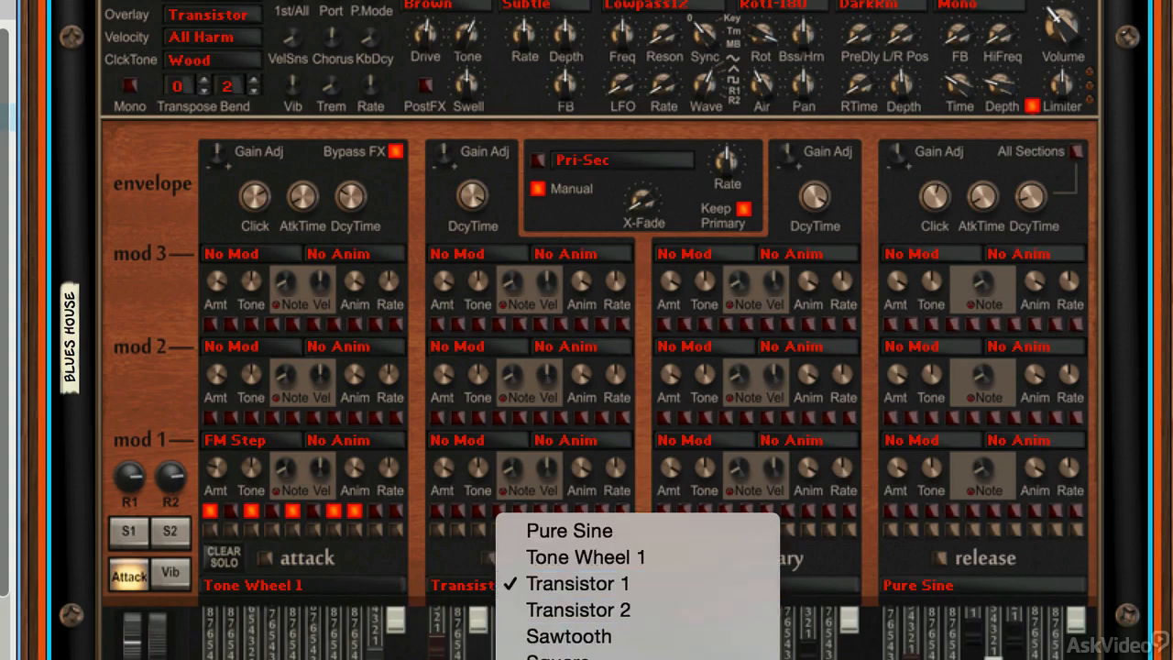
{"action": "left_click", "coordinate": [586, 658]}
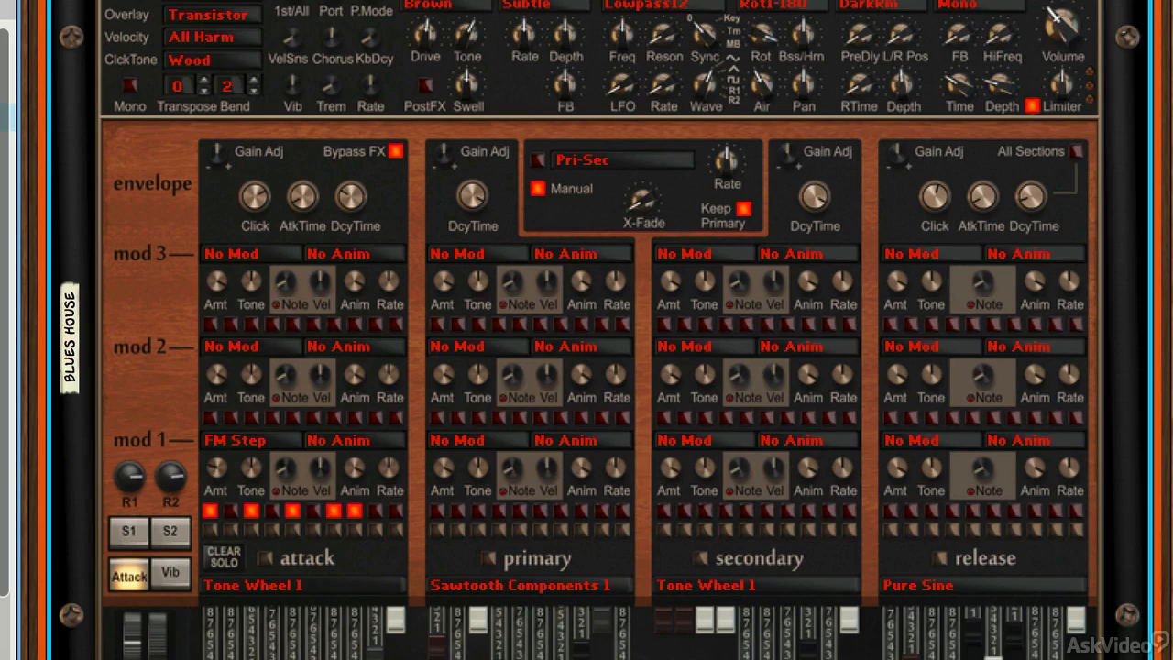
{"action": "left_click", "coordinate": [558, 593]}
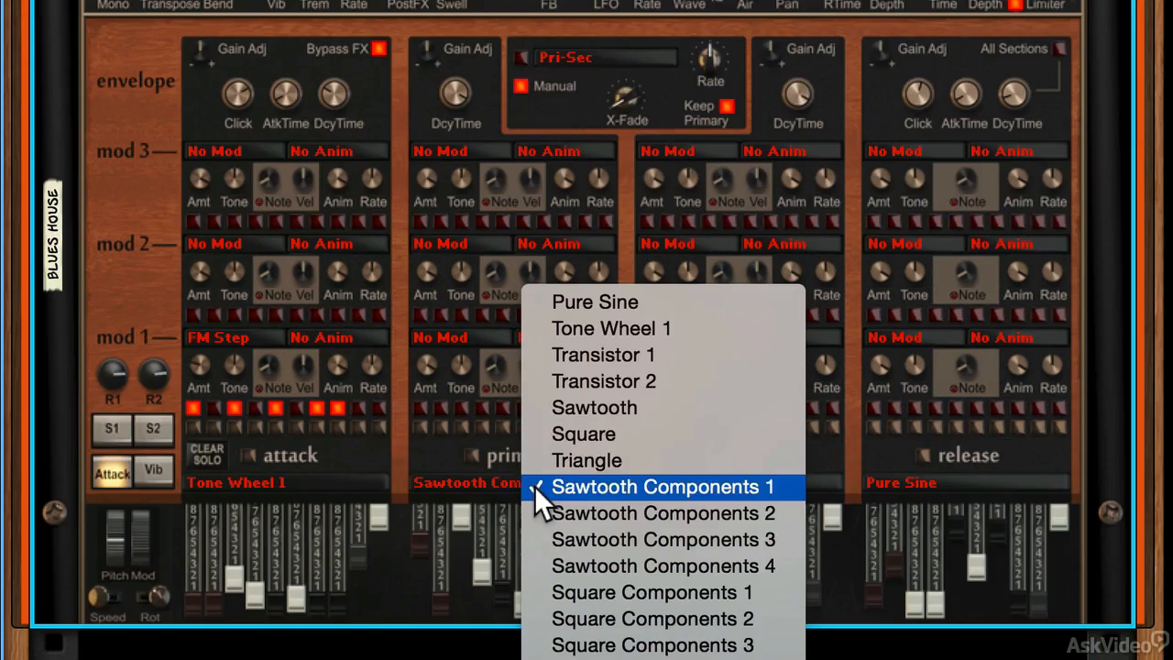
{"action": "left_click", "coordinate": [580, 449]}
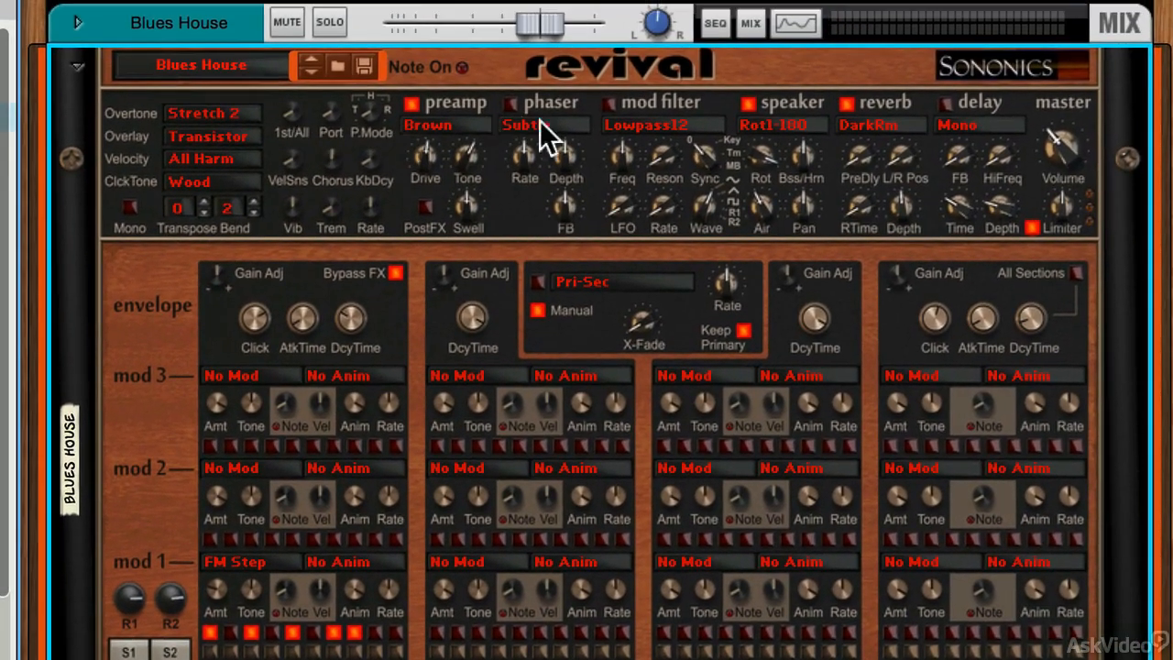
Turn on the phaser with 71% feedback, and switch the speaker to Rot2-180 with its Bss/Hrn balance raised.
{"action": "left_click", "coordinate": [511, 103]}
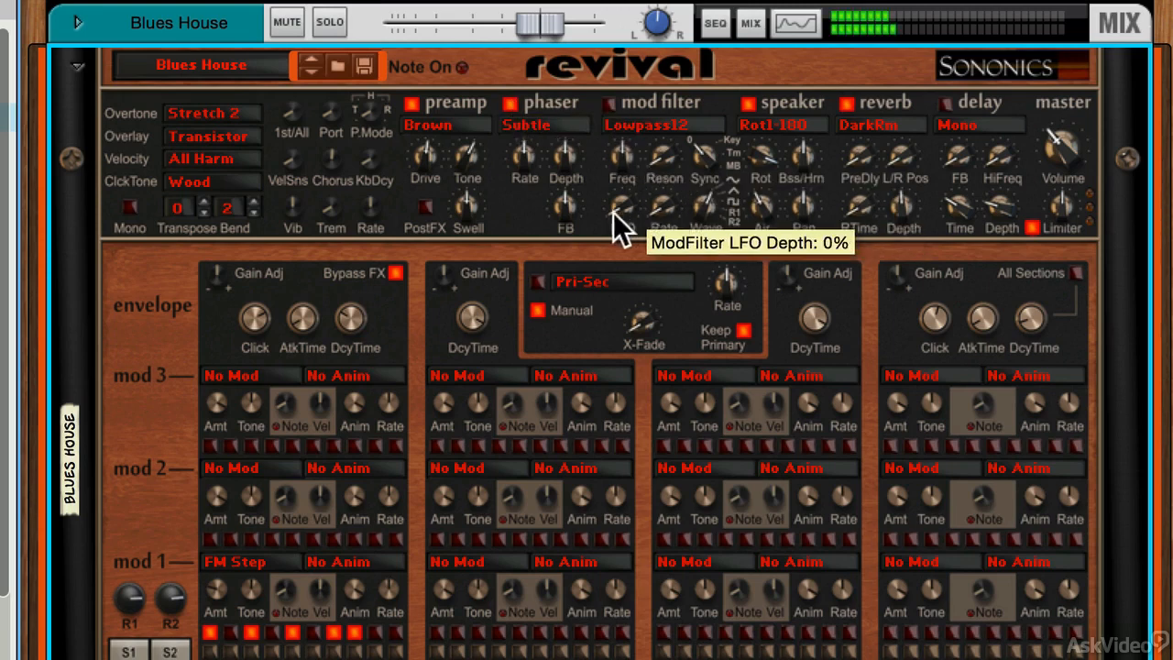
{"action": "left_click_drag", "start_coordinate": [568, 206], "coordinate": [568, 190]}
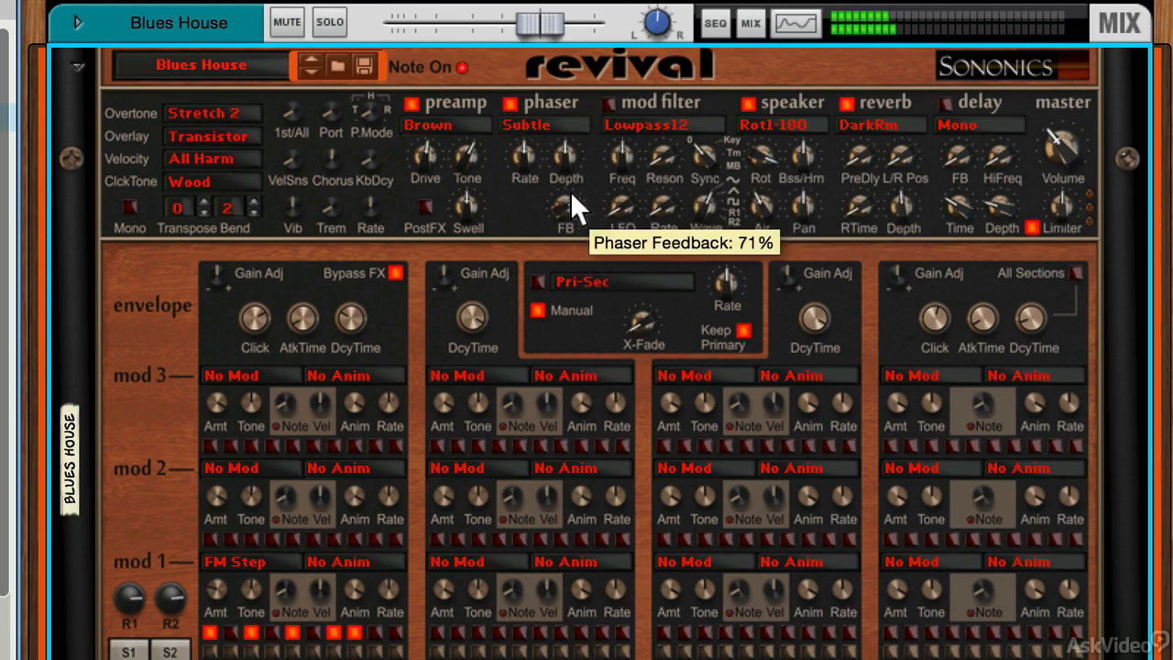
{"action": "left_click", "coordinate": [775, 119]}
{"action": "left_click", "coordinate": [775, 175]}
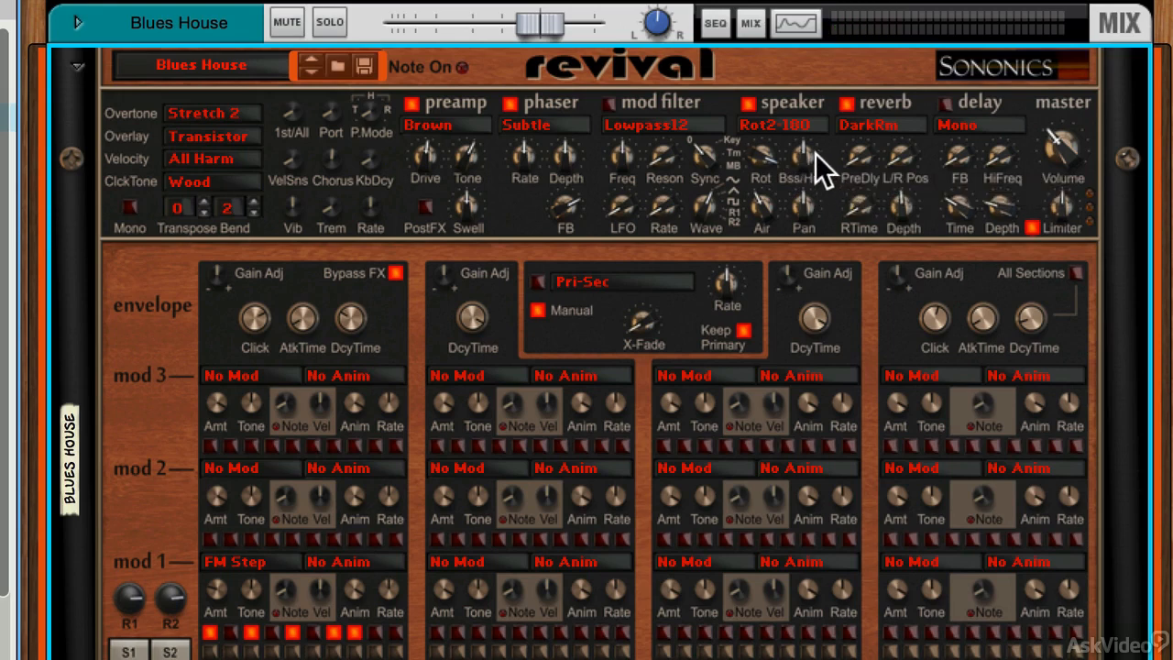
{"action": "left_click_drag", "start_coordinate": [807, 154], "coordinate": [786, 68]}
Find and load the Ice Picker [d3] patch for the Revival synthesizer.
{"action": "scroll", "coordinate": [225, 510], "scroll_direction": "down", "scroll_amount": 3}
{"action": "scroll", "coordinate": [226, 509], "scroll_direction": "down", "scroll_amount": 3}
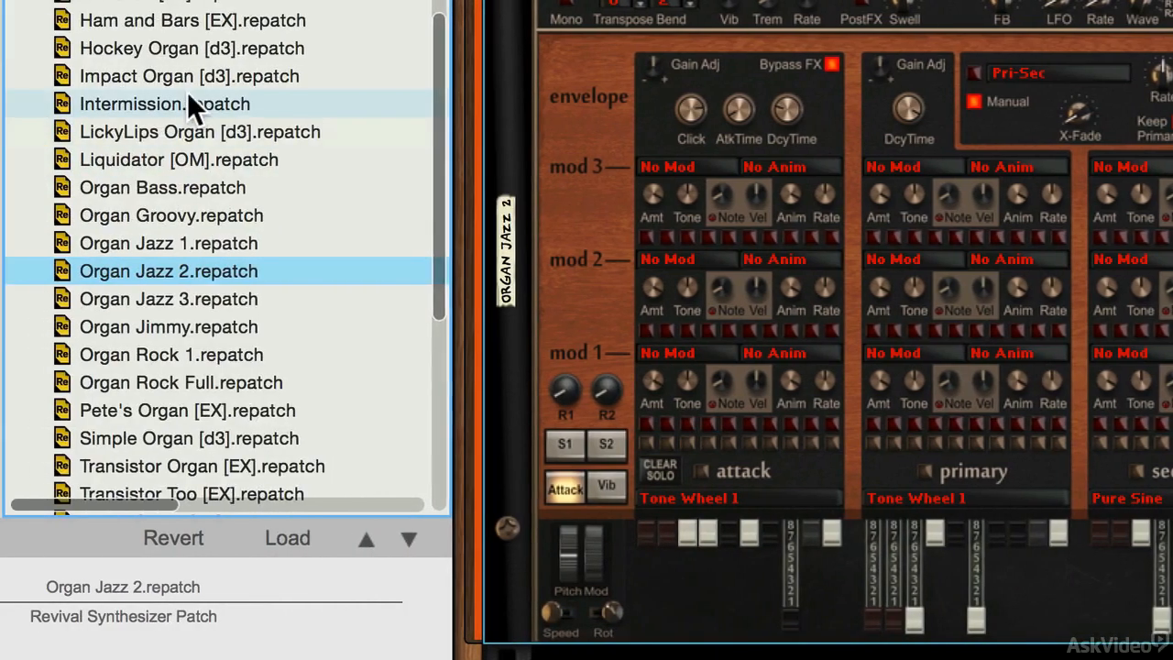
{"action": "scroll", "coordinate": [183, 101], "scroll_direction": "up", "scroll_amount": 5}
{"action": "left_click", "coordinate": [135, 78]}
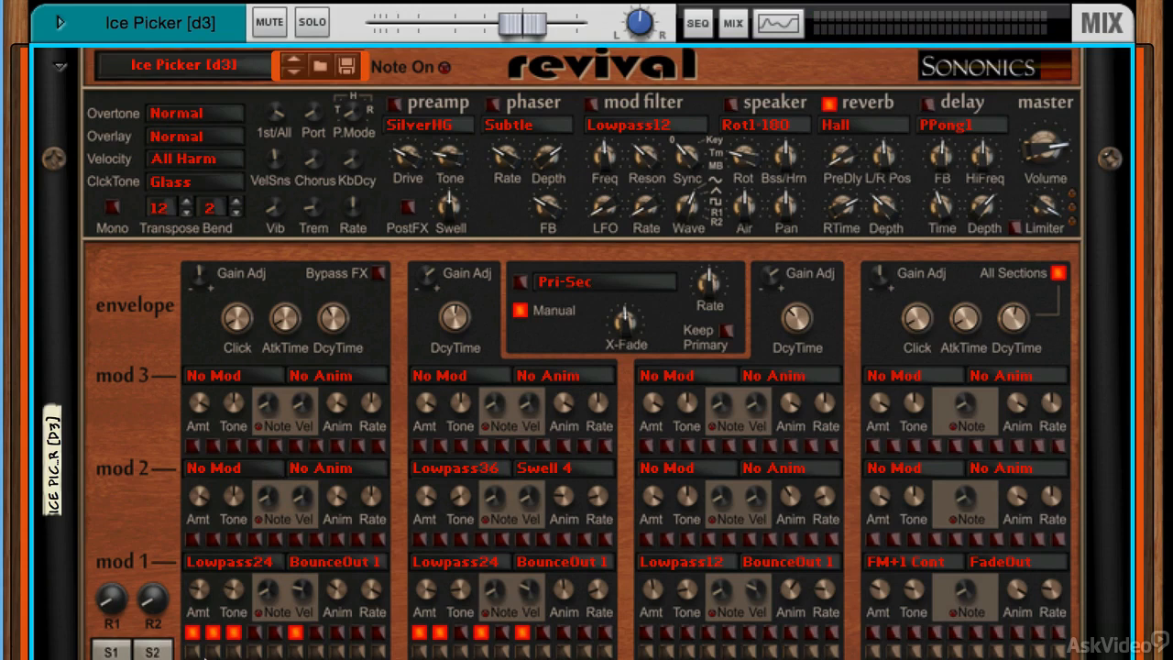
In the attack section's mod 1, adjust Amt and Tone, enable drawbar 4 and change the modulation type to FM Dirty.
{"action": "mouse_move", "coordinate": [222, 587]}
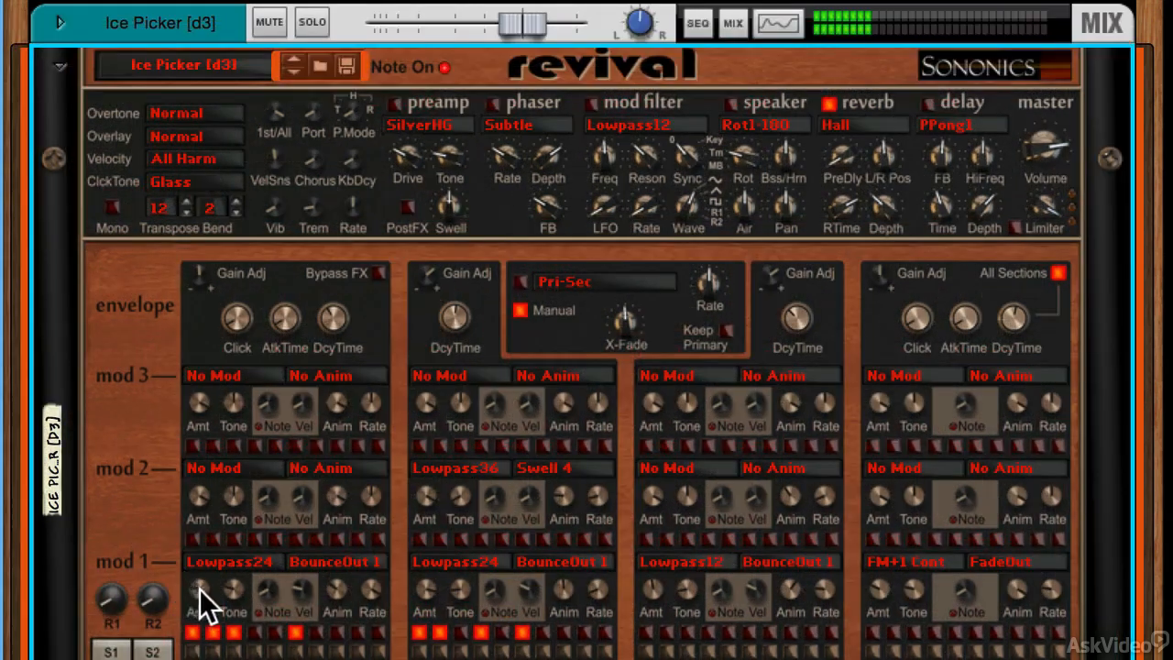
{"action": "left_click_drag", "start_coordinate": [199, 589], "coordinate": [195, 529]}
{"action": "left_click_drag", "start_coordinate": [233, 588], "coordinate": [220, 515]}
{"action": "left_click", "coordinate": [255, 632]}
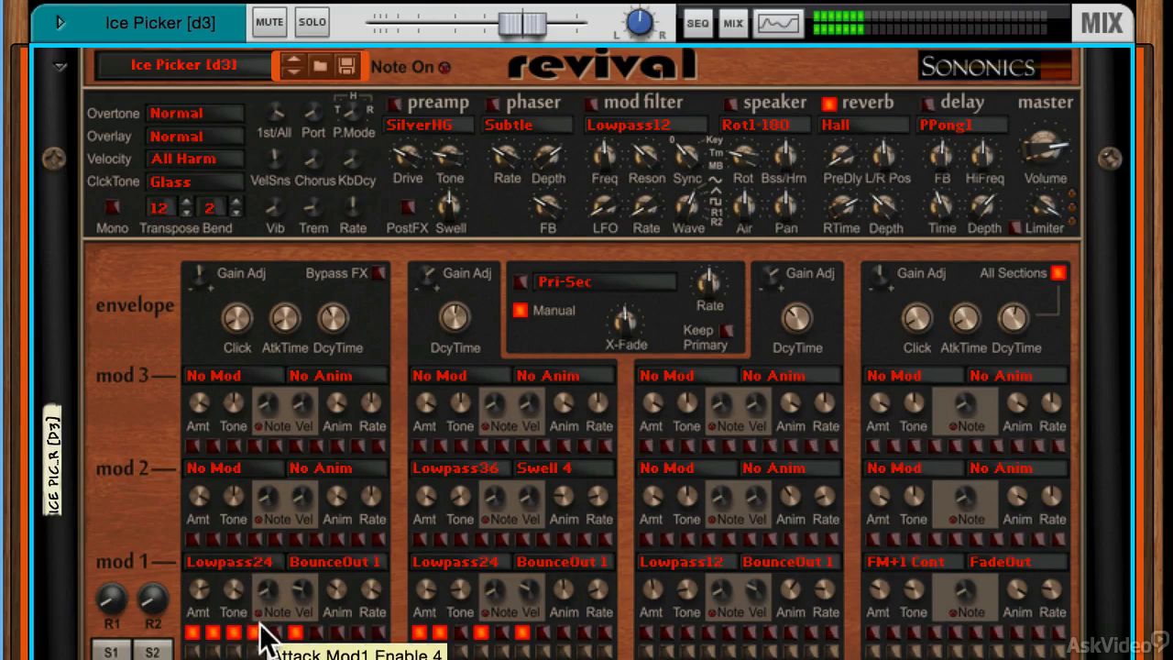
{"action": "left_click", "coordinate": [233, 564]}
{"action": "left_click", "coordinate": [275, 483]}
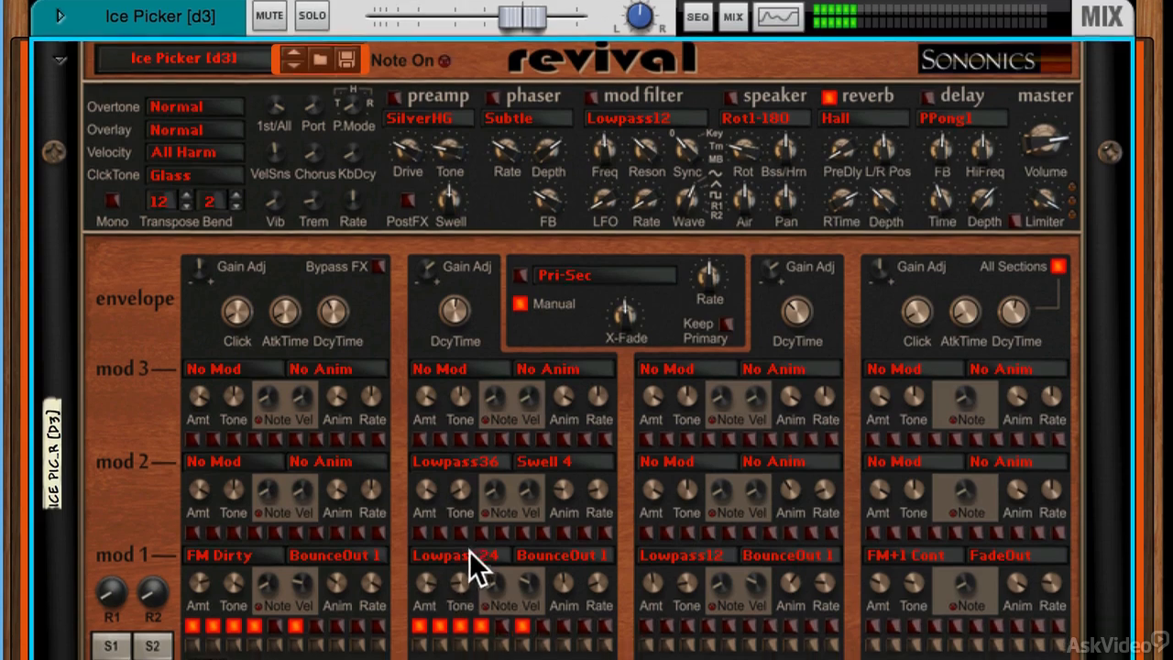
Change the primary section's mod 1 type to Bandpass12 and adjust its Tone.
{"action": "left_click", "coordinate": [477, 560]}
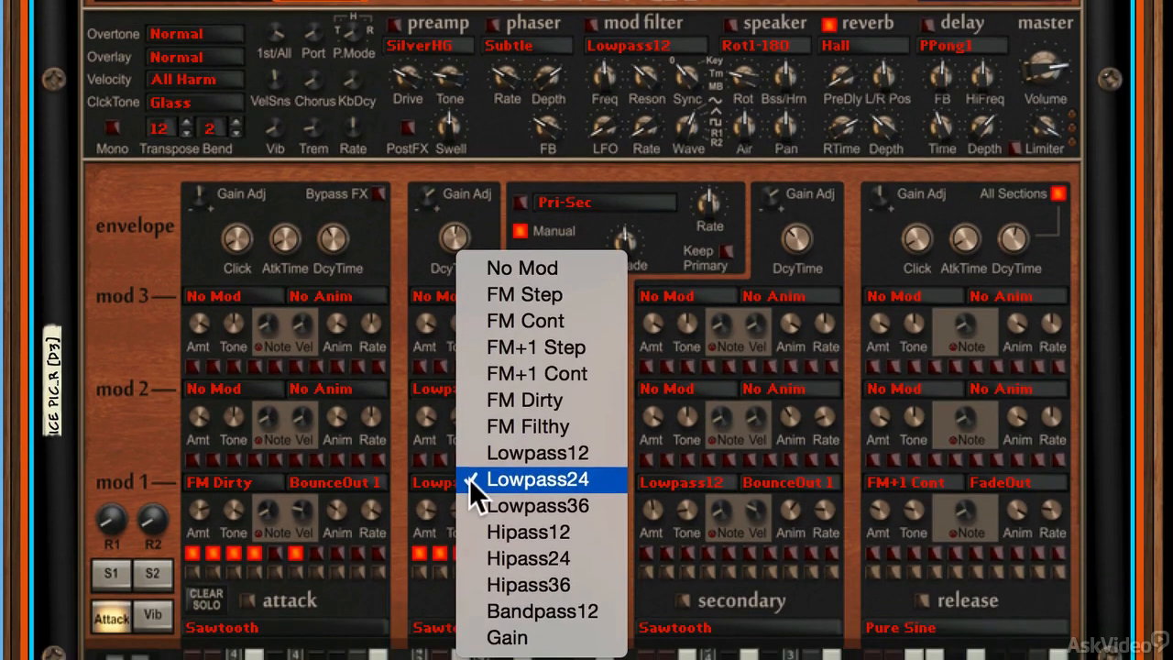
{"action": "left_click", "coordinate": [500, 612]}
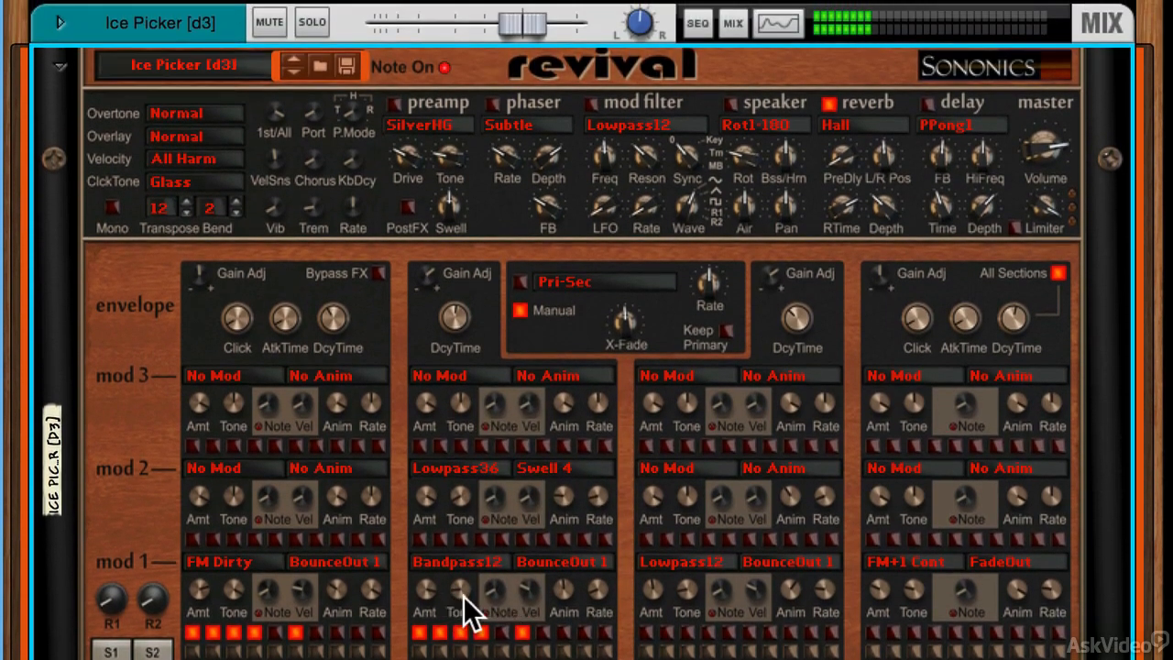
{"action": "left_click_drag", "start_coordinate": [450, 567], "coordinate": [444, 541]}
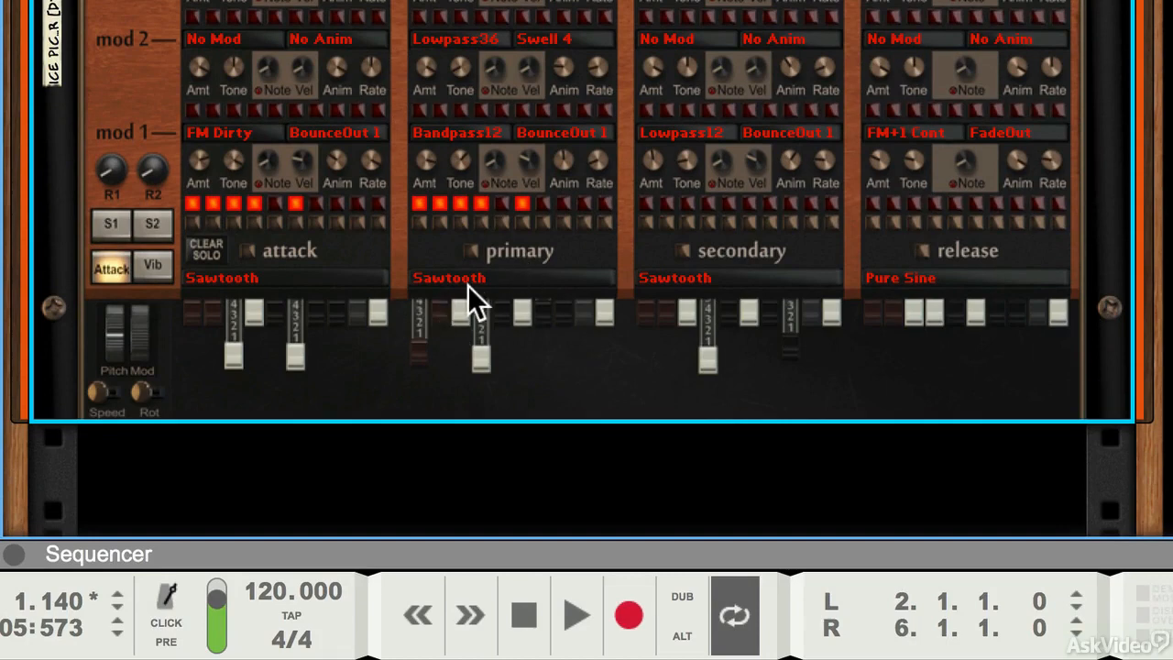
Try Tone Wheel 1 and settle on Sawtooth Components 3 as the primary waveform, and set the attack waveform to Reso Noise.
{"action": "left_click", "coordinate": [464, 283]}
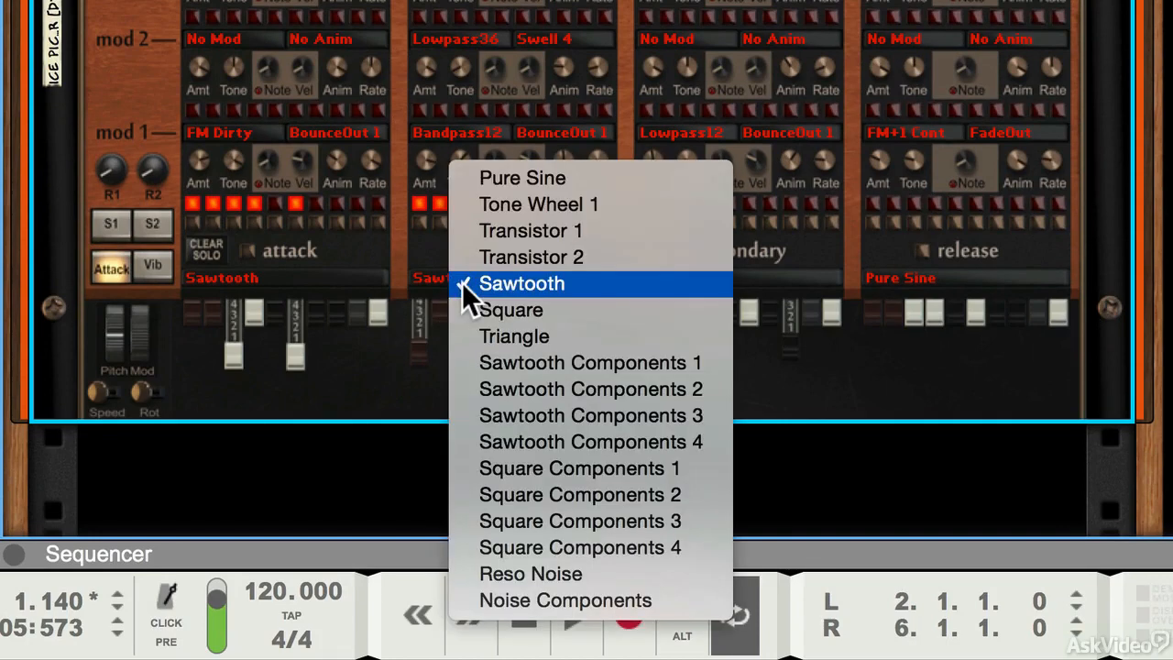
{"action": "left_click", "coordinate": [565, 203]}
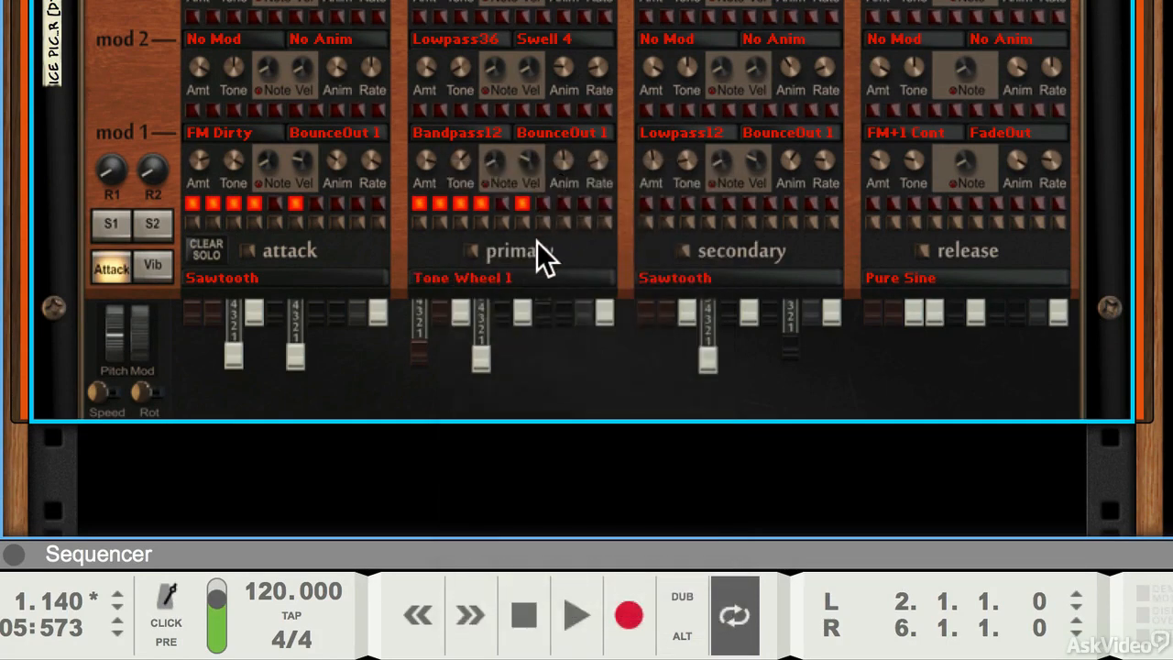
{"action": "left_click", "coordinate": [491, 280]}
{"action": "left_click", "coordinate": [541, 488]}
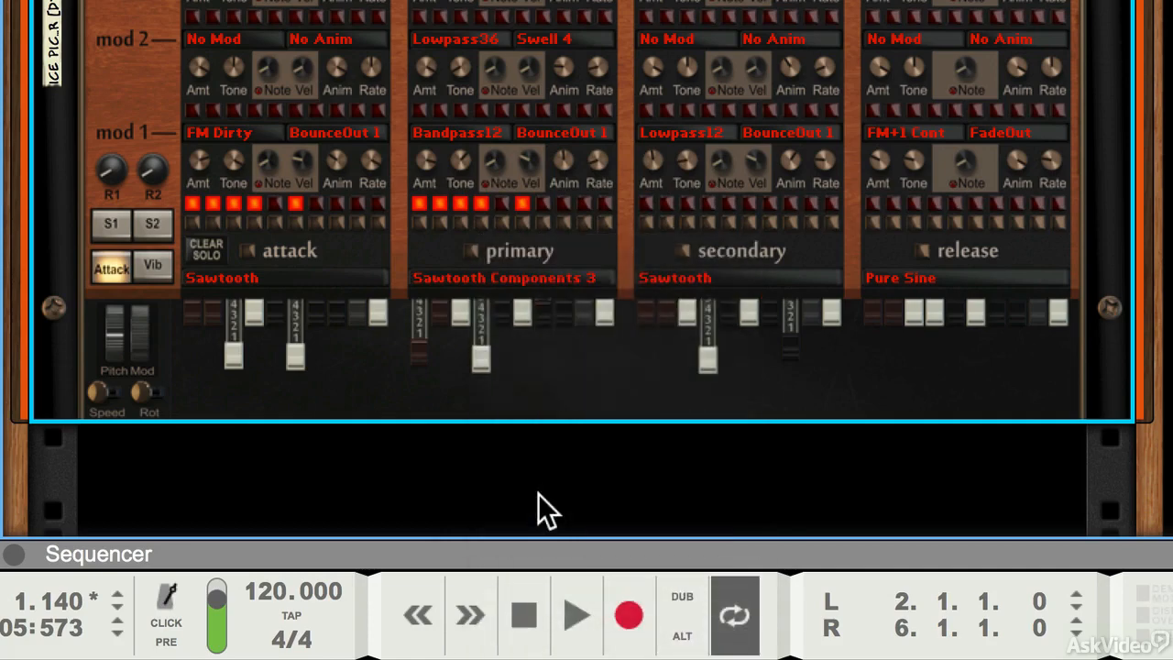
{"action": "left_click", "coordinate": [244, 278]}
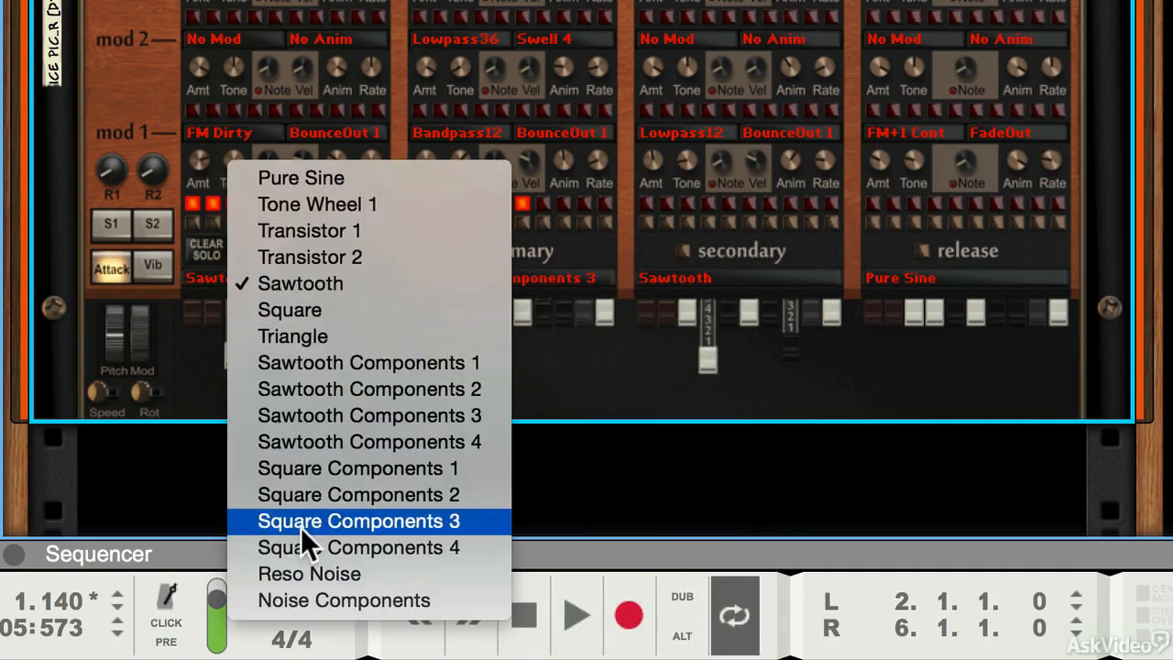
{"action": "left_click", "coordinate": [308, 574]}
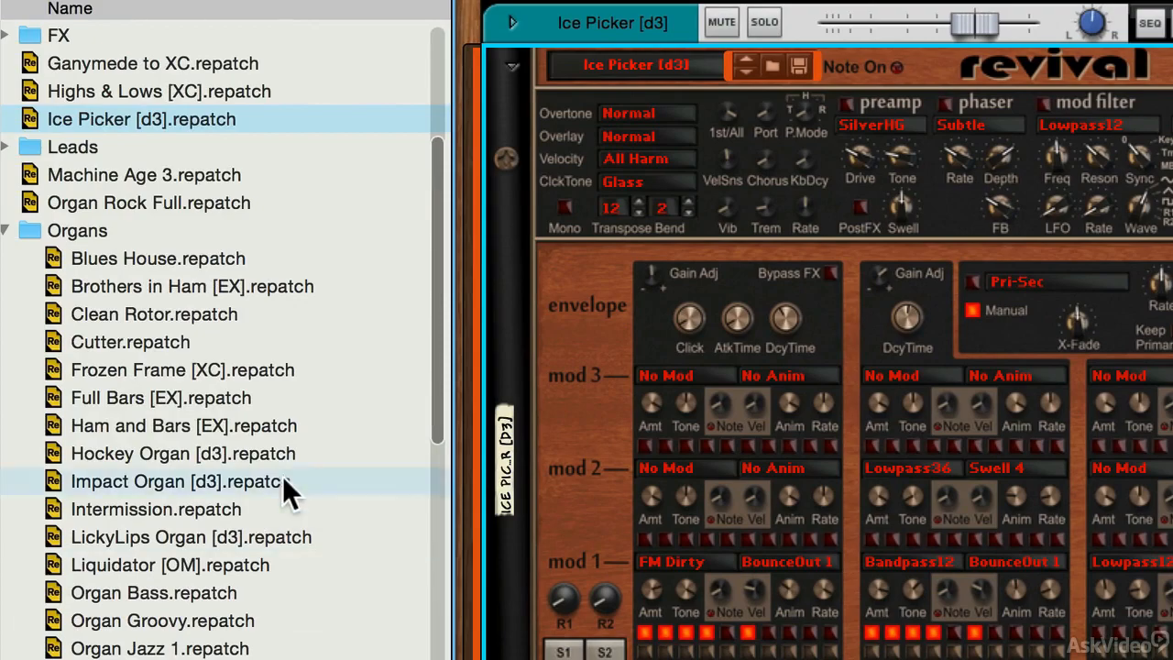
Look through the Revival patch list, including the contents of the Organs folder, for another patch.
{"action": "scroll", "coordinate": [282, 479], "scroll_direction": "down", "scroll_amount": 5}
{"action": "scroll", "coordinate": [282, 479], "scroll_direction": "down", "scroll_amount": 5}
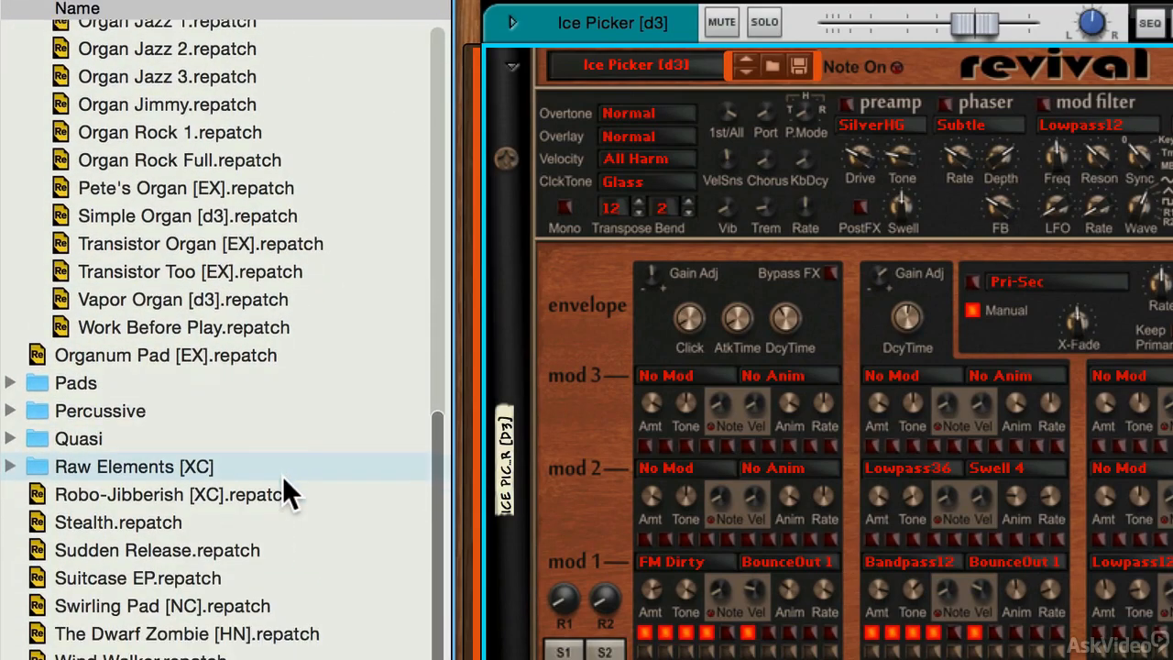
{"action": "scroll", "coordinate": [129, 289], "scroll_direction": "up", "scroll_amount": 12}
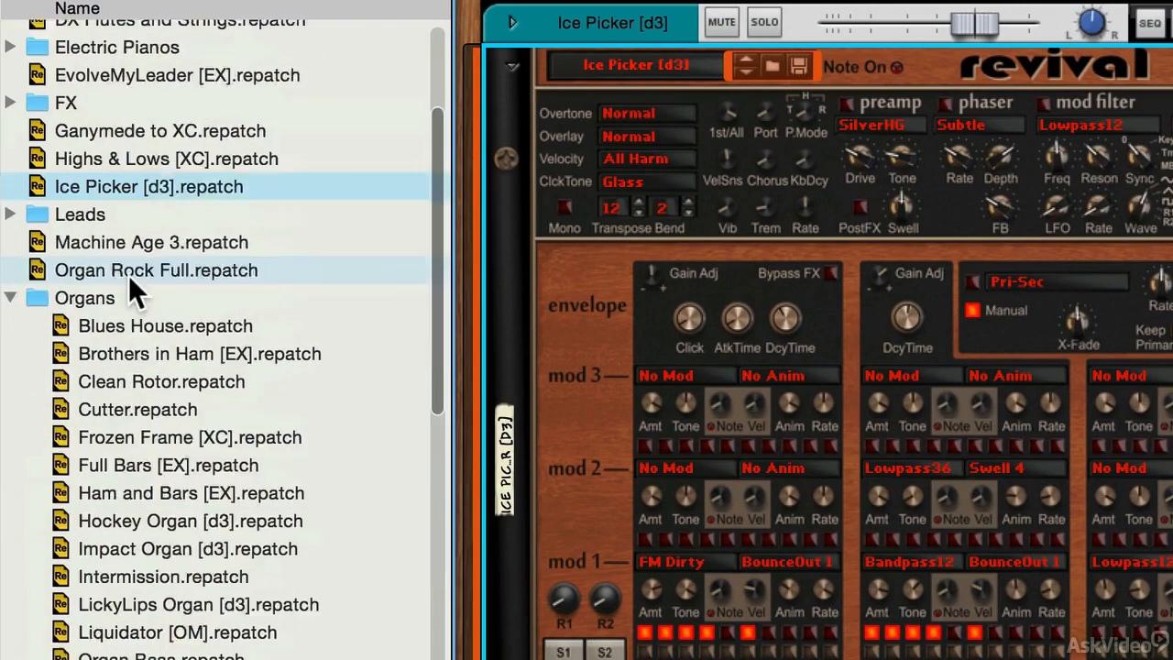